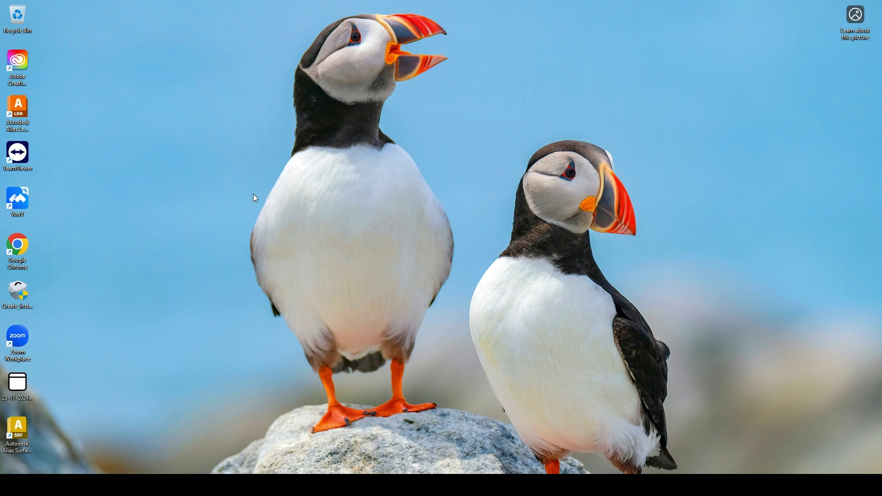
# Step: Launch Autodesk Alias LearningEdition from the desktop
pyautogui.doubleClick(18, 105)
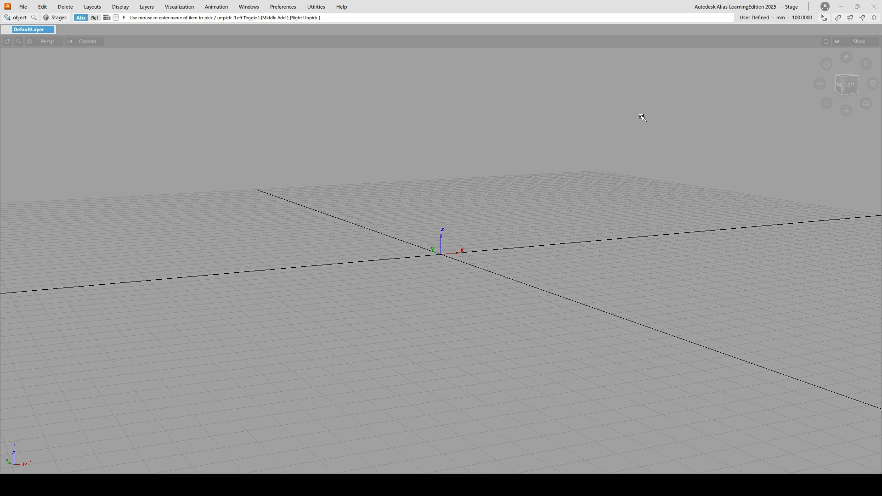
pyautogui.click(26, 8)
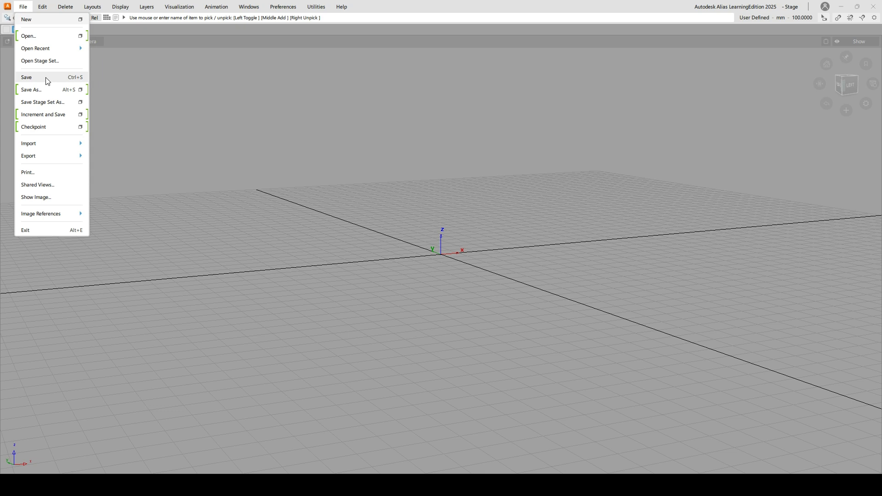
pyautogui.moveTo(46, 6)
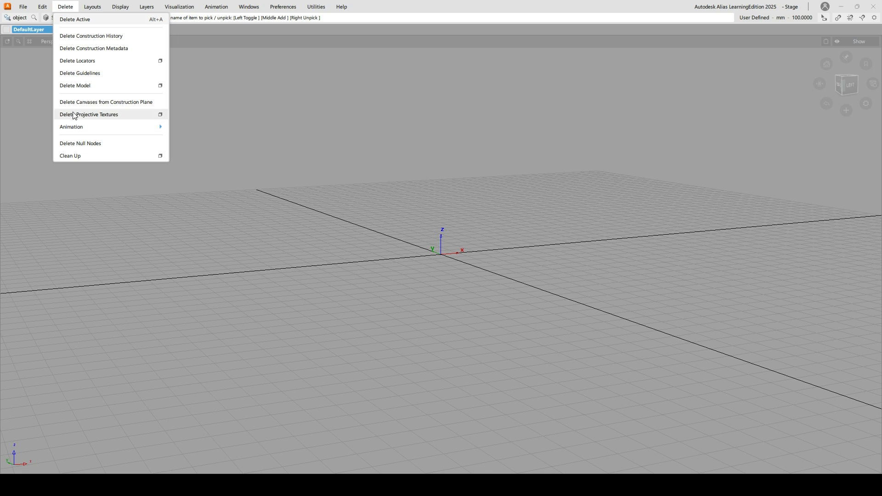
pyautogui.click(89, 37)
# Step: View the workspace in a single Front pane, followed by a single Bottom pane
pyautogui.click(91, 6)
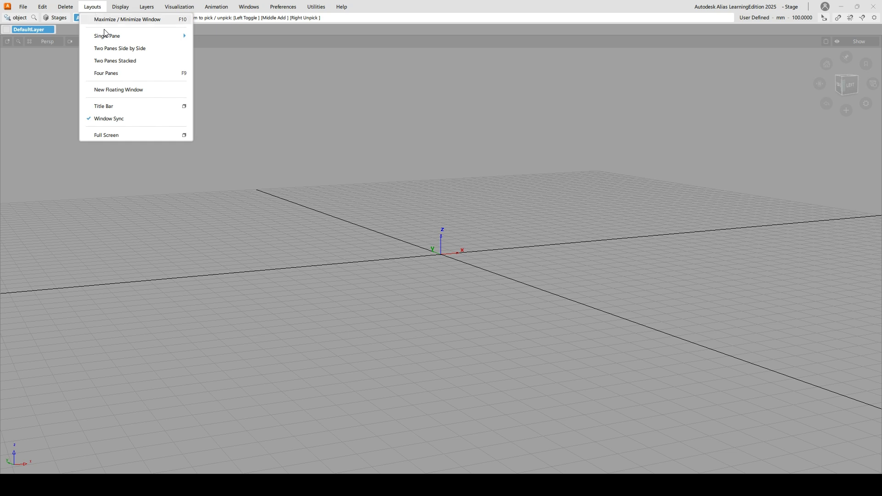
pyautogui.moveTo(107, 36)
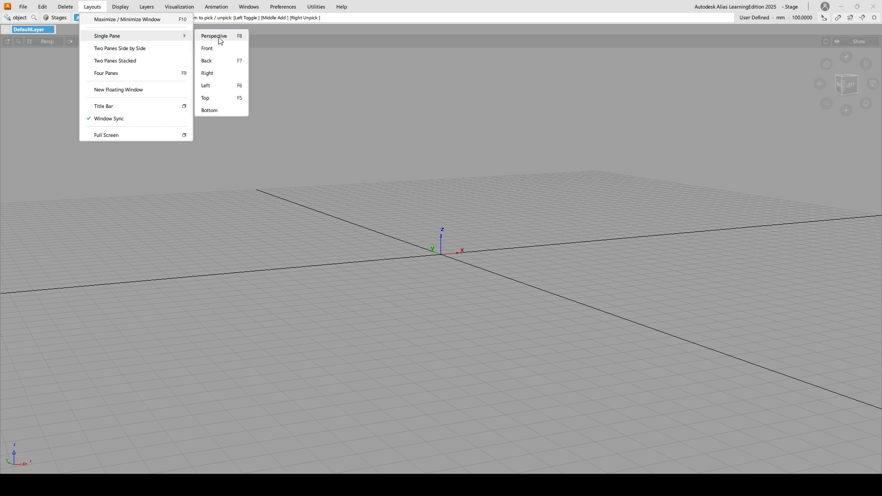
pyautogui.click(220, 50)
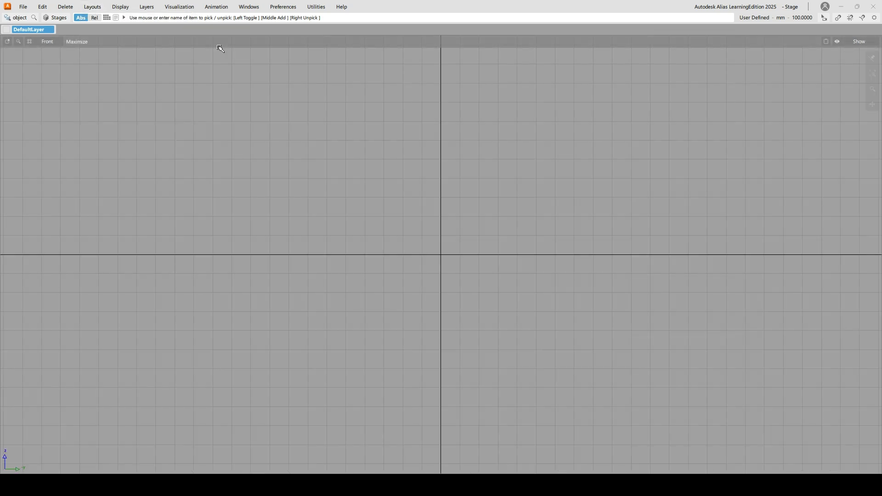
pyautogui.click(94, 7)
pyautogui.moveTo(112, 38)
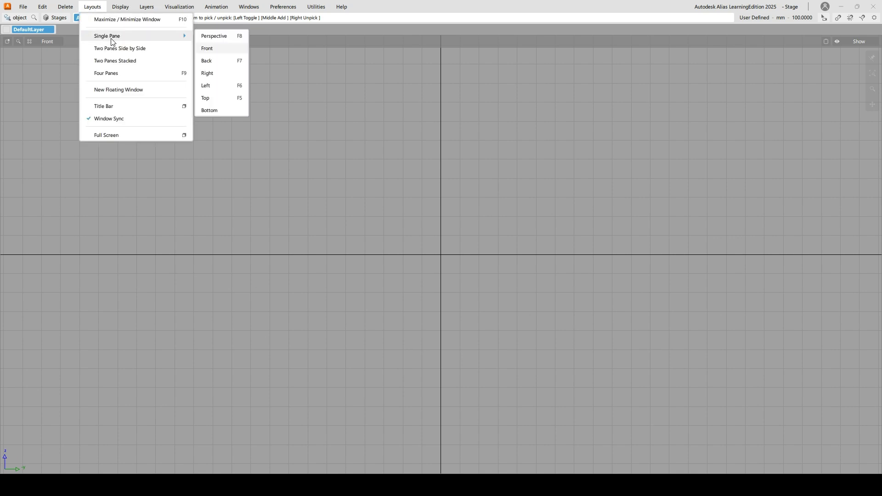
pyautogui.click(212, 110)
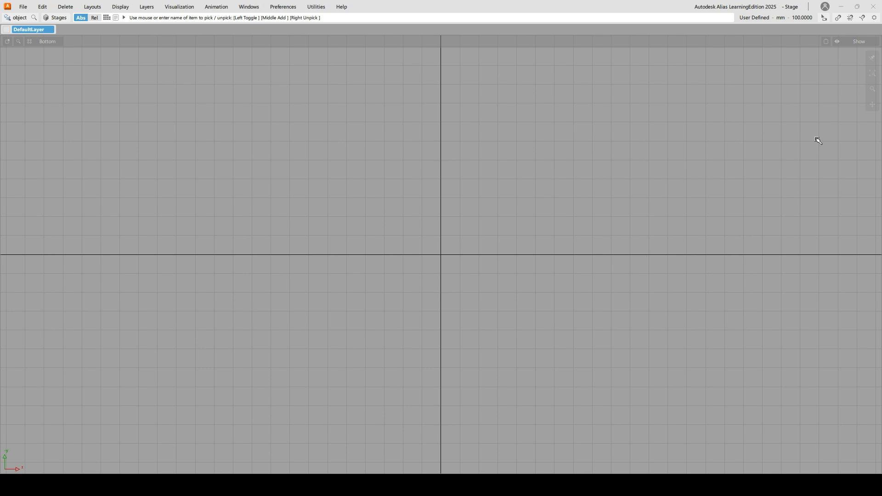
# Step: Restore the single Perspective pane and orbit to a corner view across the grid
pyautogui.click(92, 6)
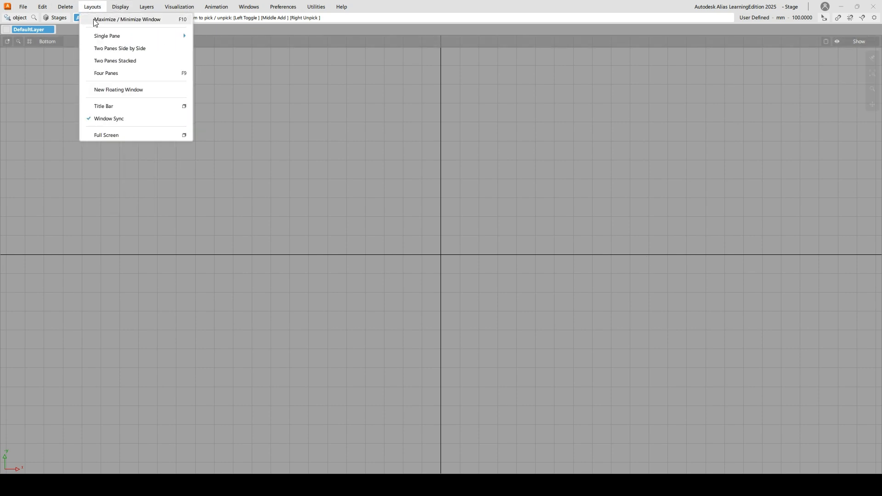
pyautogui.moveTo(105, 37)
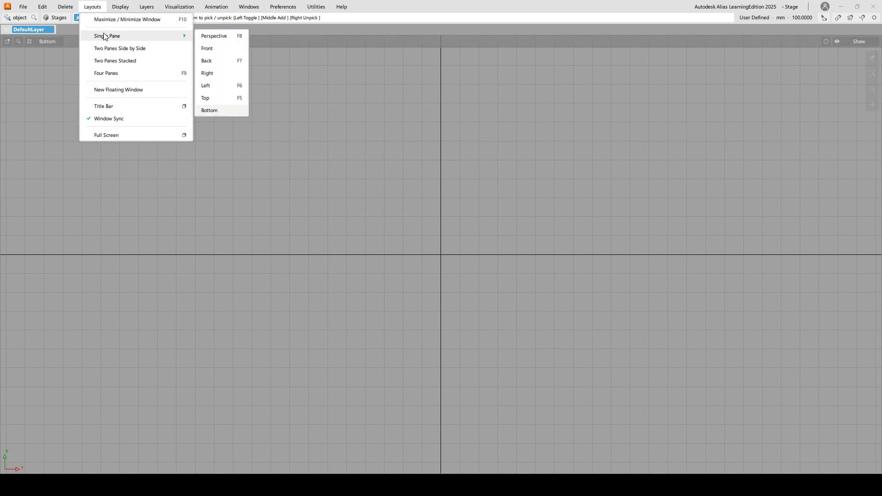
pyautogui.click(215, 39)
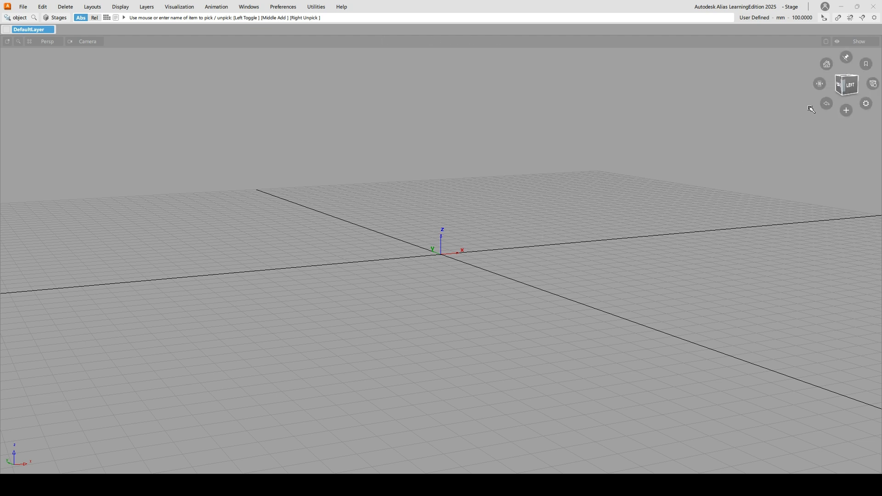
pyautogui.click(852, 83)
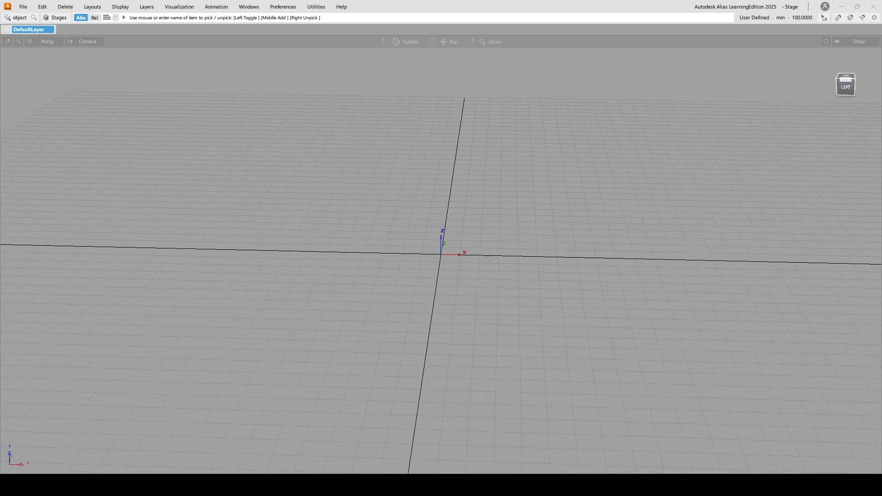
pyautogui.moveTo(847, 87)
pyautogui.mouseDown()
pyautogui.moveTo(821, 85)
pyautogui.moveTo(844, 96)
pyautogui.moveTo(848, 78)
pyautogui.moveTo(836, 92)
pyautogui.moveTo(858, 88)
pyautogui.moveTo(857, 81)
pyautogui.moveTo(843, 77)
pyautogui.moveTo(850, 92)
pyautogui.moveTo(841, 87)
pyautogui.moveTo(847, 81)
pyautogui.moveTo(839, 93)
pyautogui.mouseUp()
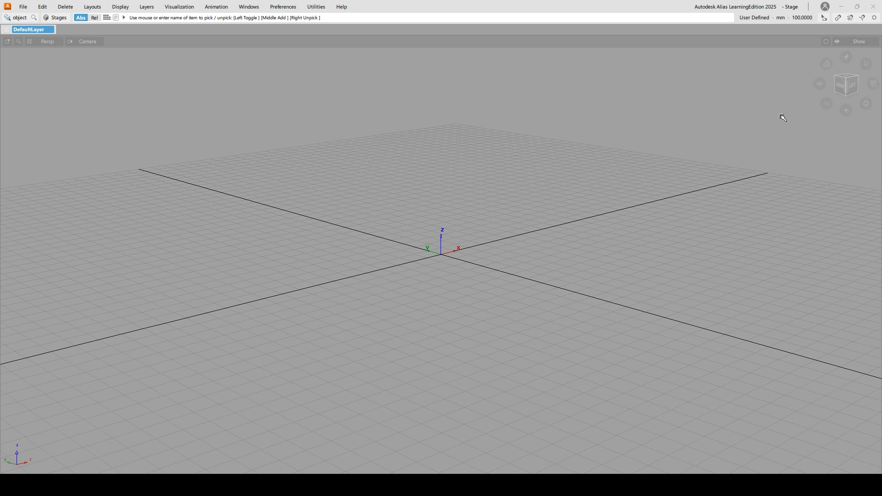
# Step: Review the surface, curve, subdivision and reference display settings in the Draw Style window, and close it
pyautogui.click(120, 8)
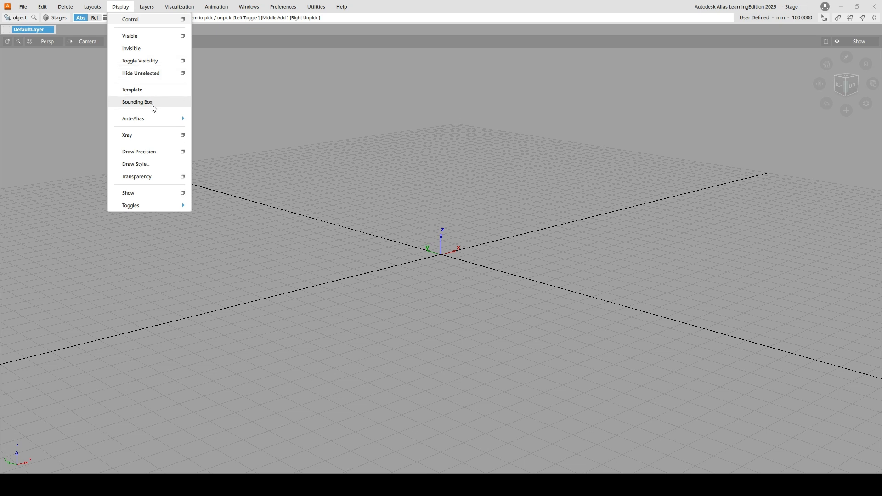
pyautogui.moveTo(161, 120)
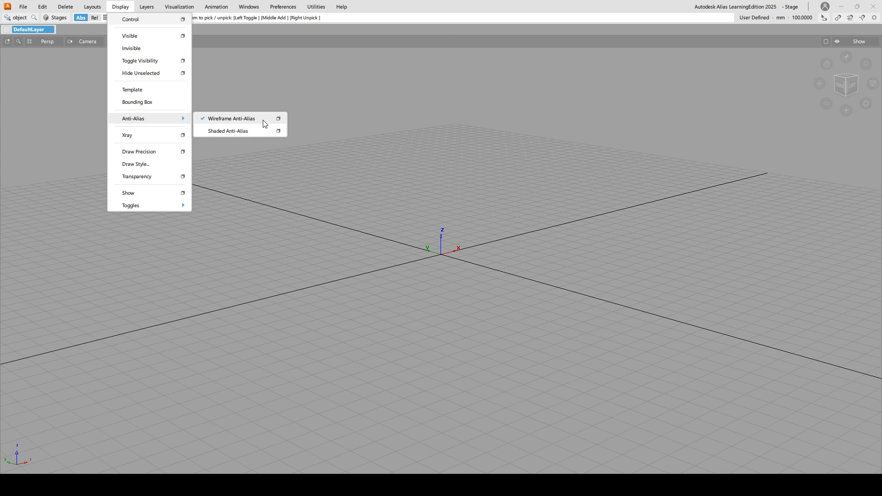
pyautogui.click(157, 168)
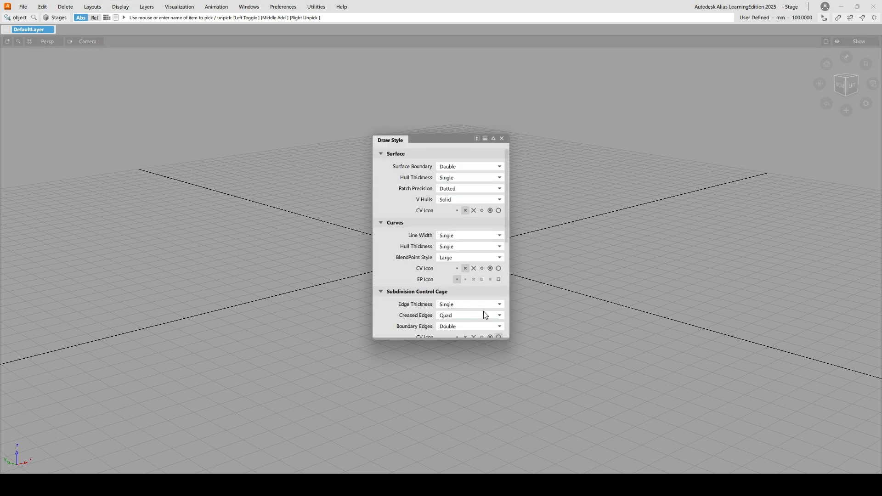
pyautogui.scroll(-3, 485, 314)
pyautogui.scroll(-2, 487, 315)
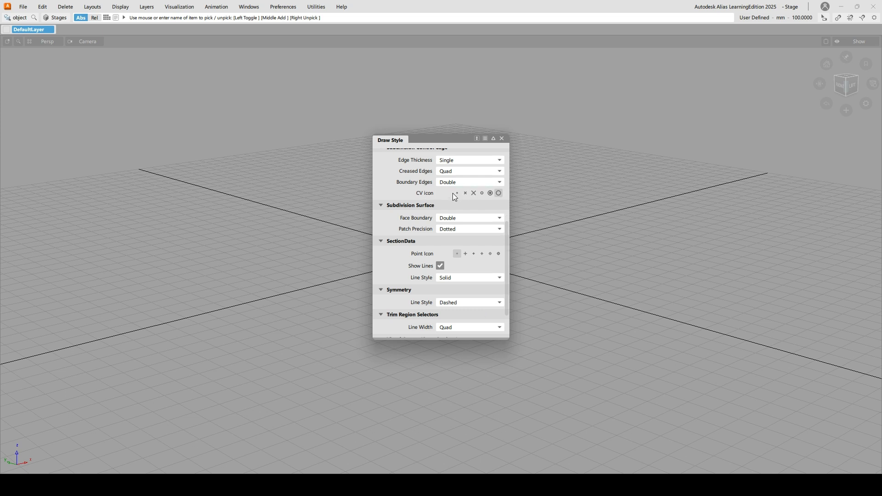
pyautogui.scroll(-5, 470, 321)
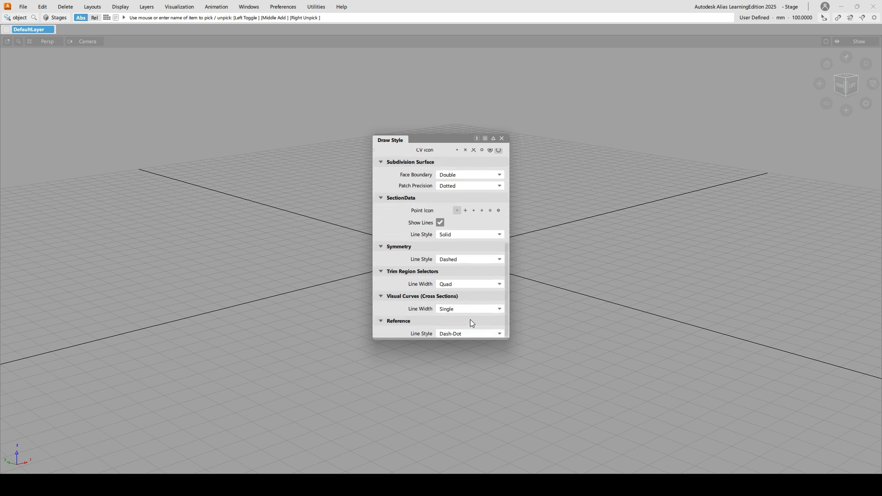
pyautogui.scroll(6, 470, 319)
pyautogui.click(502, 138)
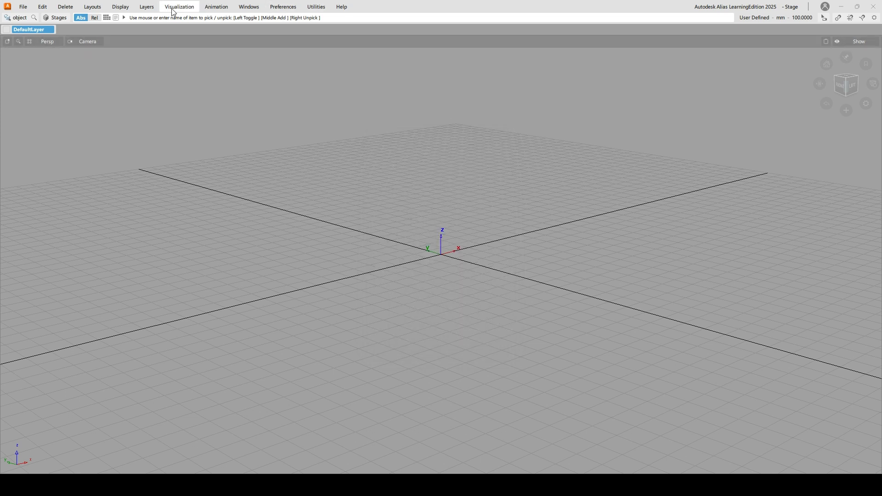
# Step: Open the Object Lister, examine its layer view, and close it
pyautogui.click(147, 7)
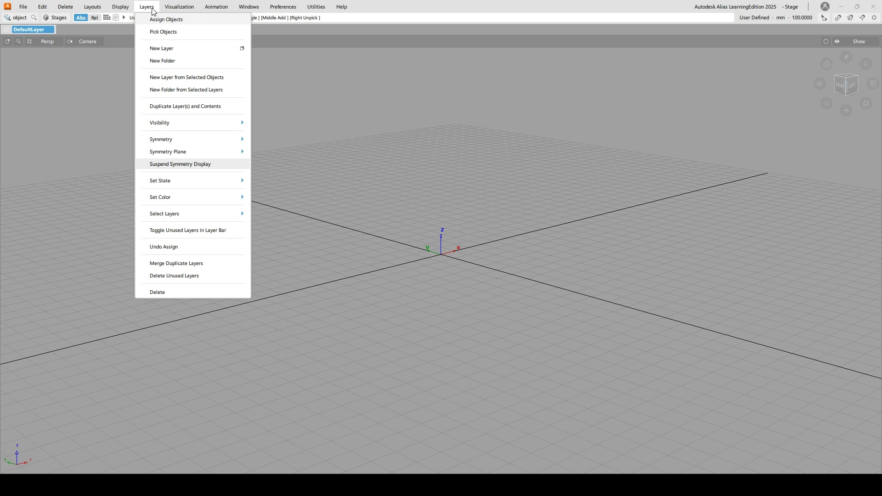
pyautogui.click(411, 109)
pyautogui.click(248, 6)
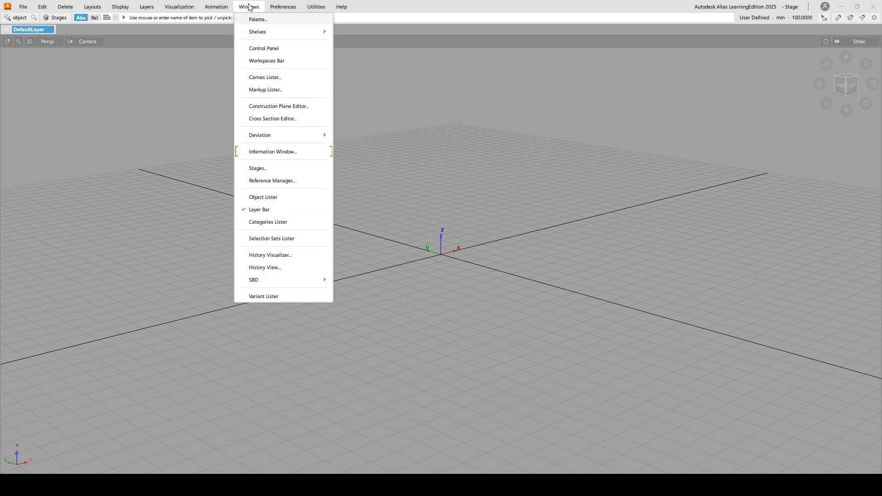
pyautogui.click(275, 197)
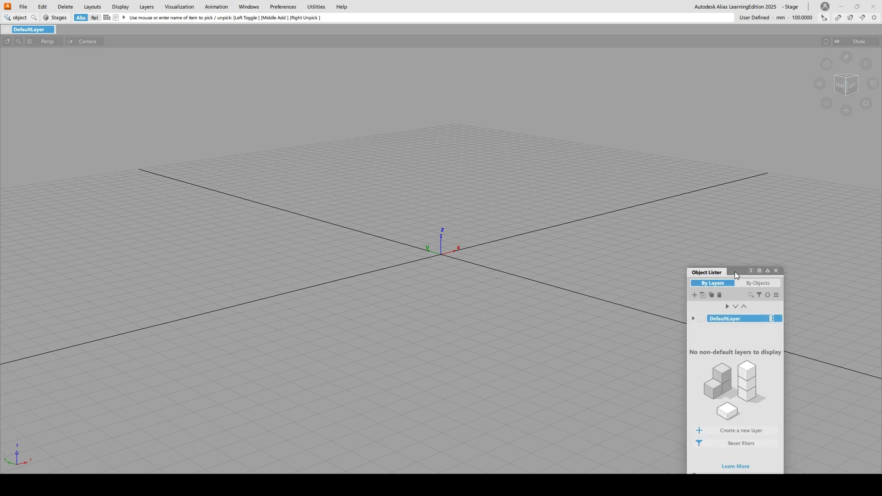
pyautogui.moveTo(735, 275); pyautogui.dragTo(739, 97)
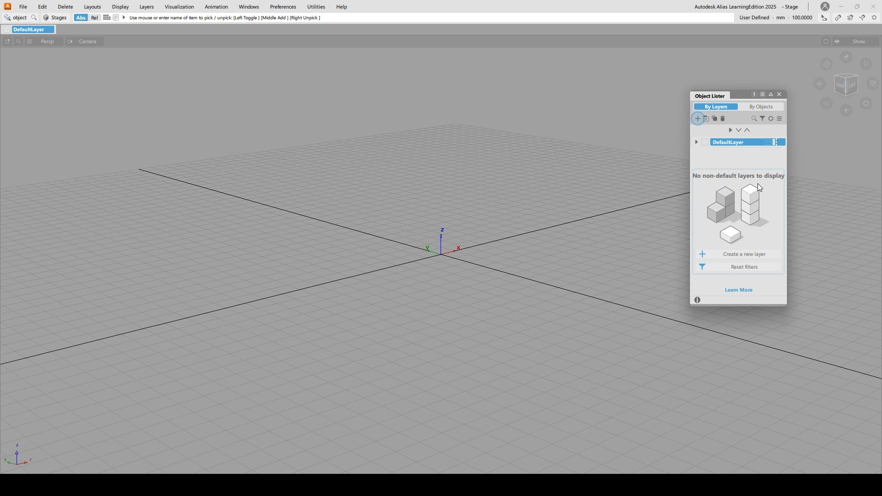
pyautogui.click(779, 94)
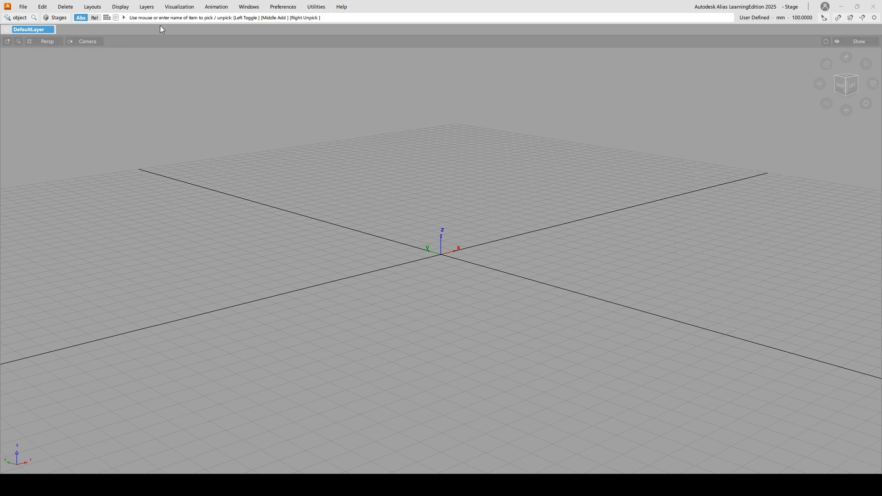
# Step: Show the tool Palette, dock it along the left edge of the workspace and make it narrower
pyautogui.click(173, 9)
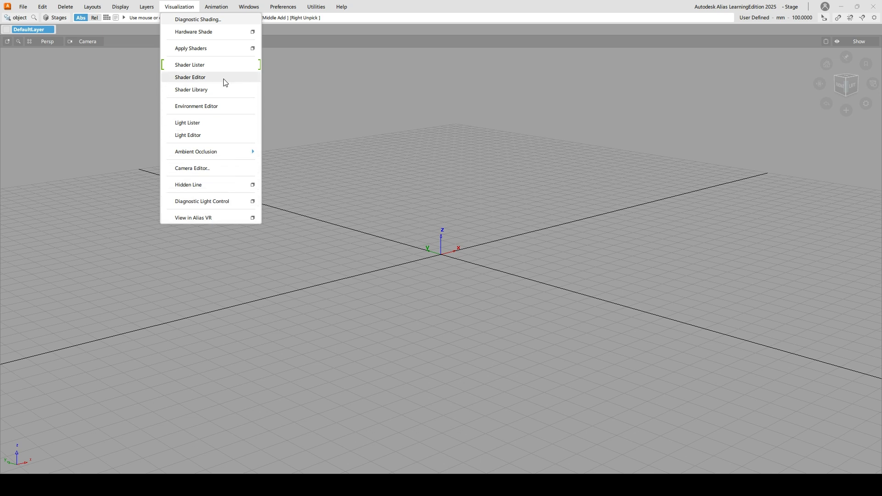
pyautogui.moveTo(213, 8)
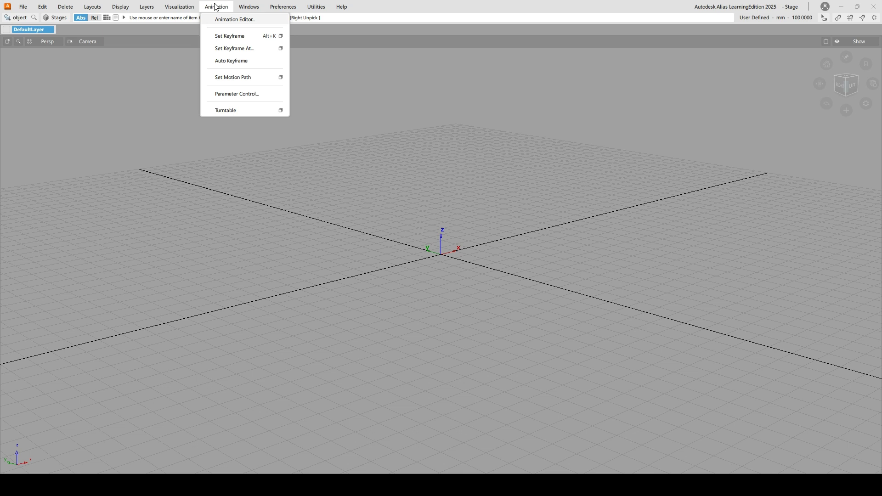
pyautogui.moveTo(245, 7)
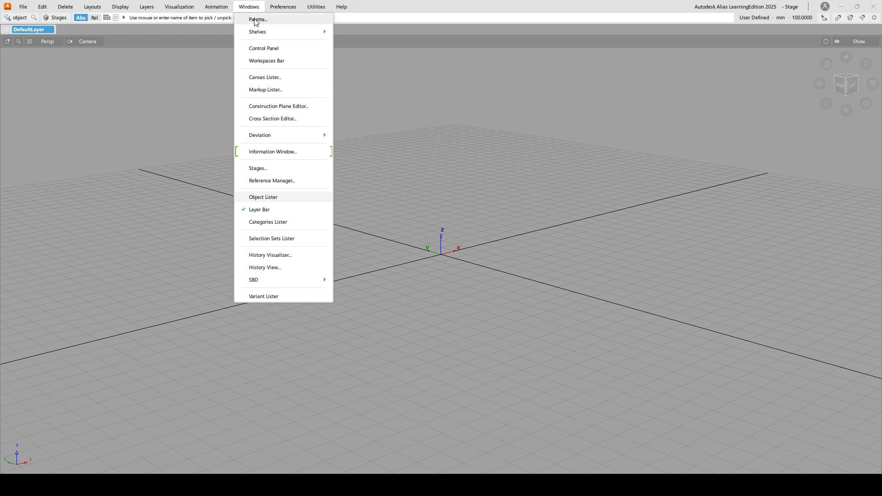
pyautogui.click(255, 19)
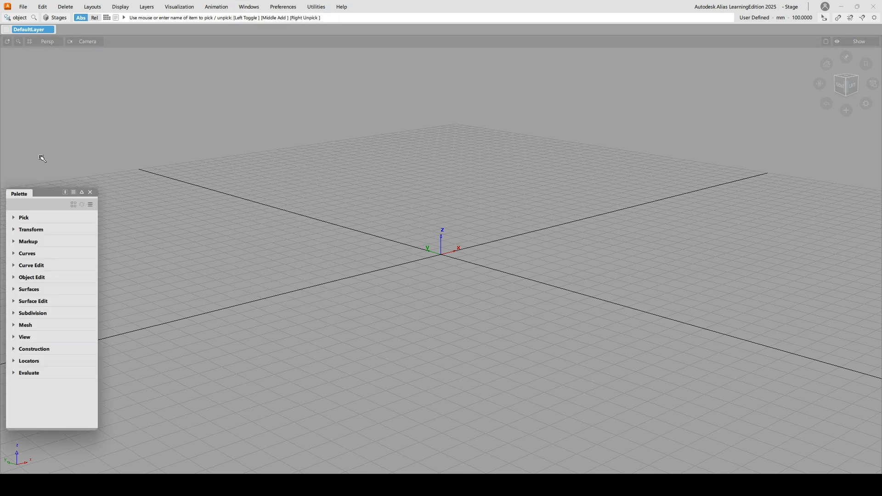
pyautogui.moveTo(46, 192); pyautogui.dragTo(45, 62)
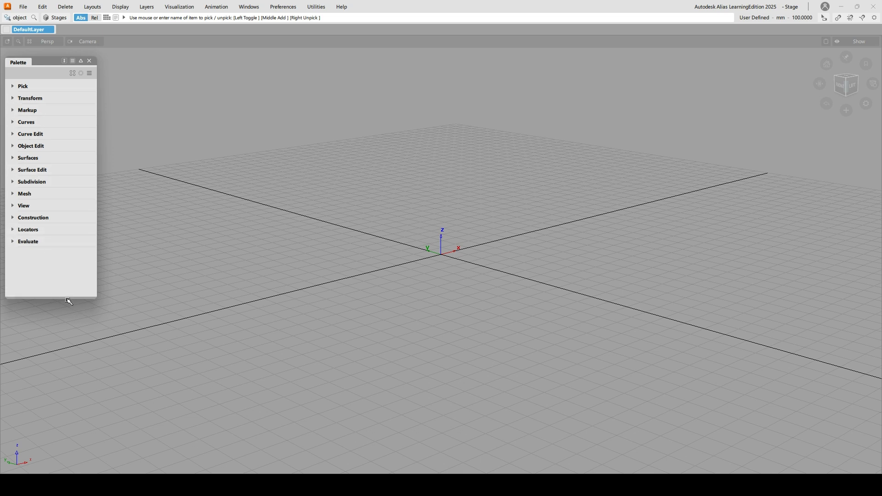
pyautogui.moveTo(67, 295); pyautogui.dragTo(67, 405)
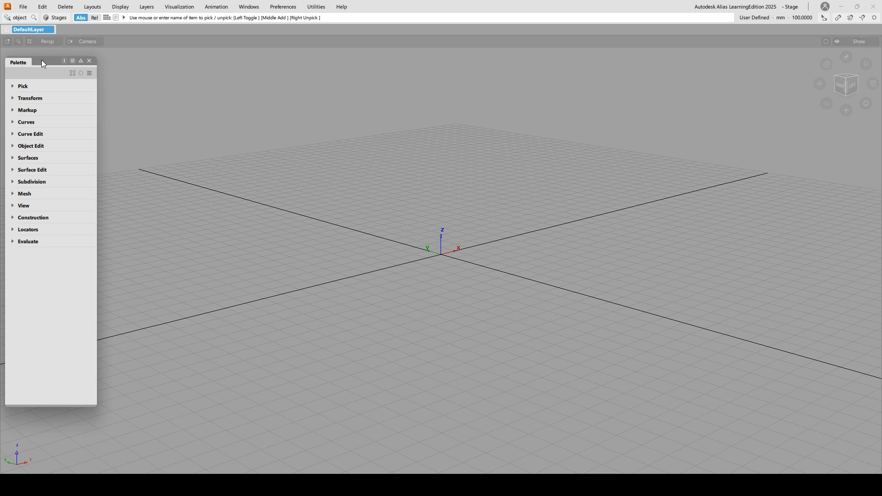
pyautogui.moveTo(41, 60); pyautogui.dragTo(3, 84)
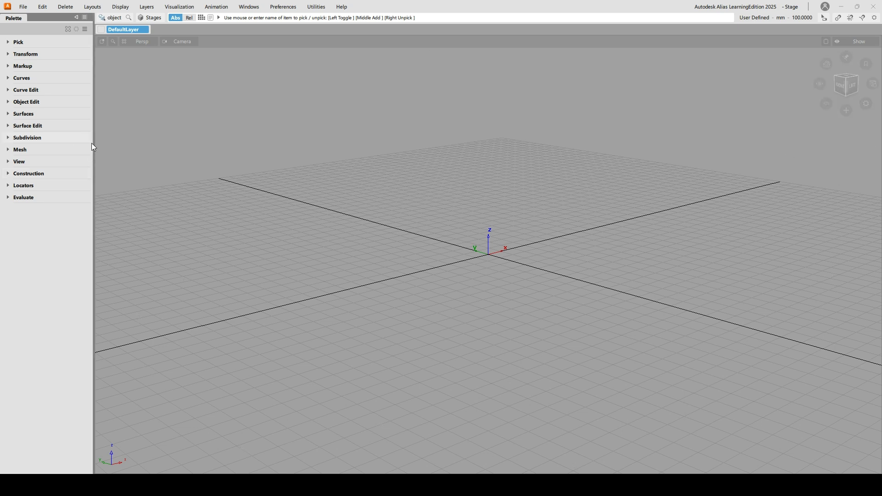
pyautogui.moveTo(93, 143); pyautogui.dragTo(61, 149)
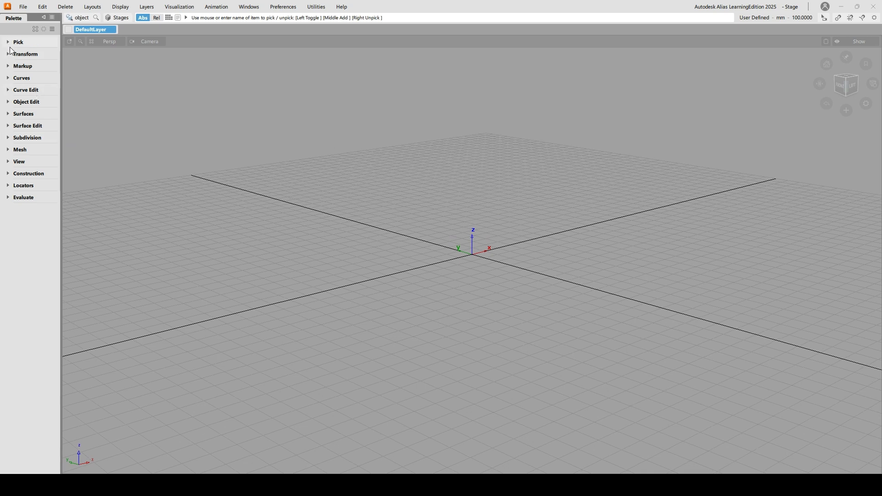
# Step: Examine the Palette's tool categories, viewing the Pick tools both as an expanded section and as a flyout
pyautogui.click(8, 43)
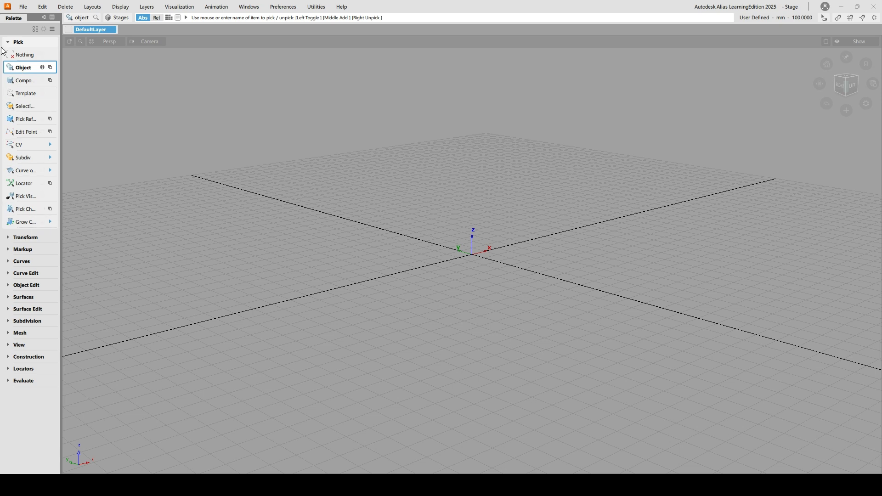
pyautogui.click(10, 43)
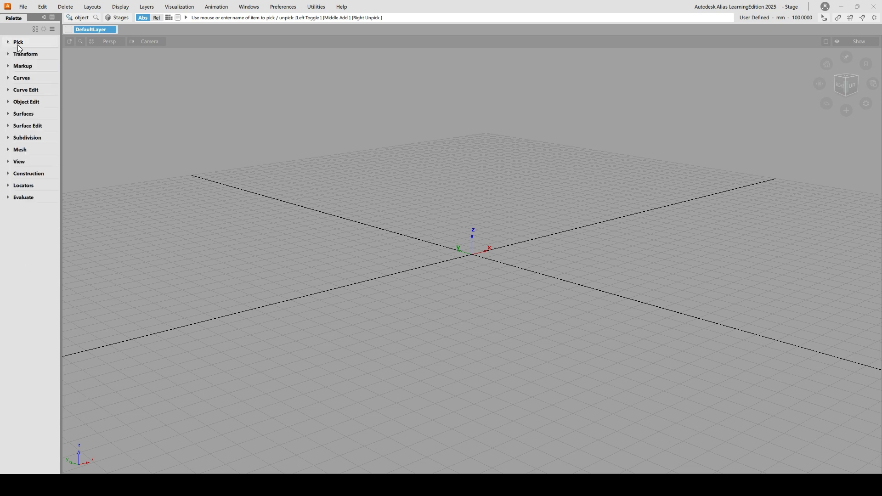
pyautogui.moveTo(18, 42)
pyautogui.moveTo(20, 72)
pyautogui.moveTo(26, 112)
pyautogui.moveTo(30, 127)
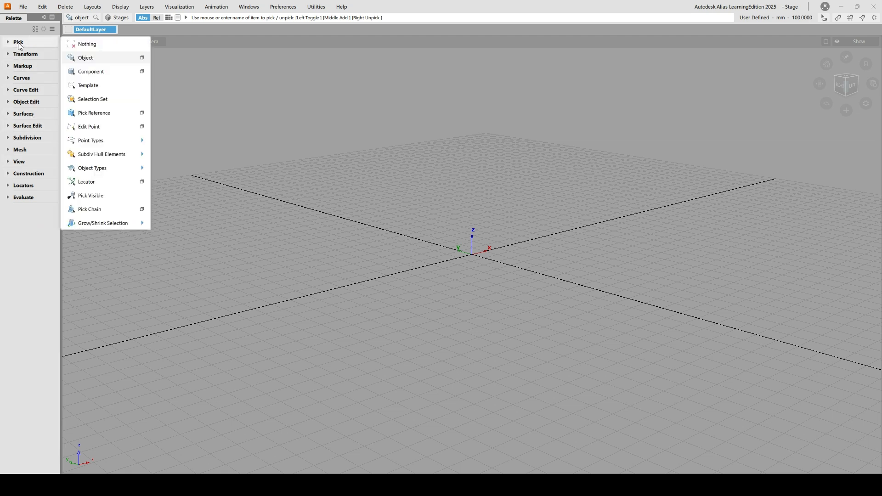
# Step: Show the Control Panel and make it narrower to leave more room for the perspective view
pyautogui.click(253, 8)
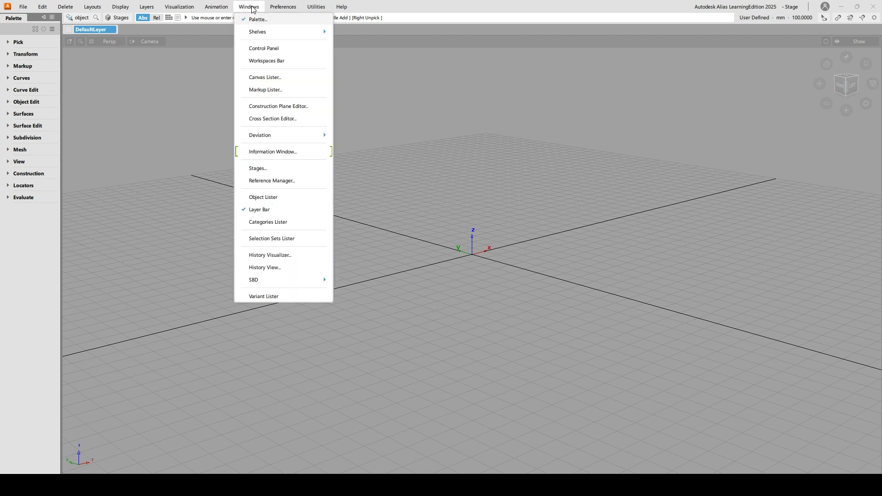
pyautogui.click(273, 47)
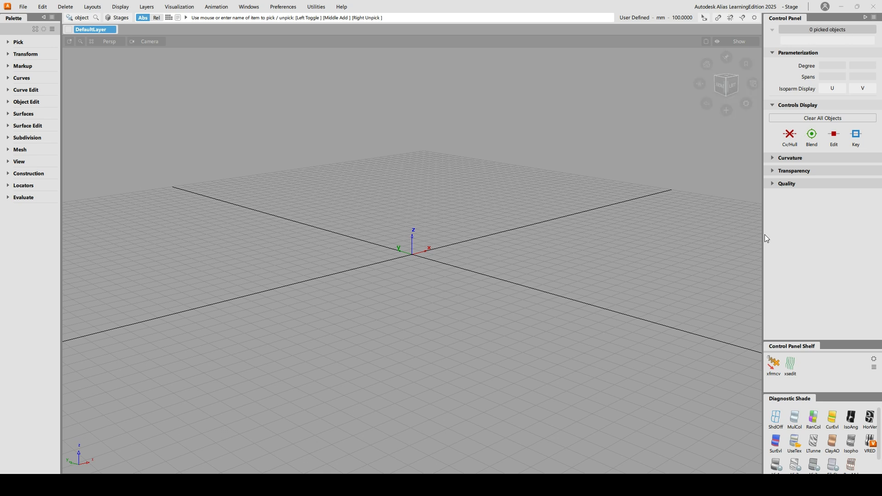
pyautogui.moveTo(764, 238); pyautogui.dragTo(795, 235)
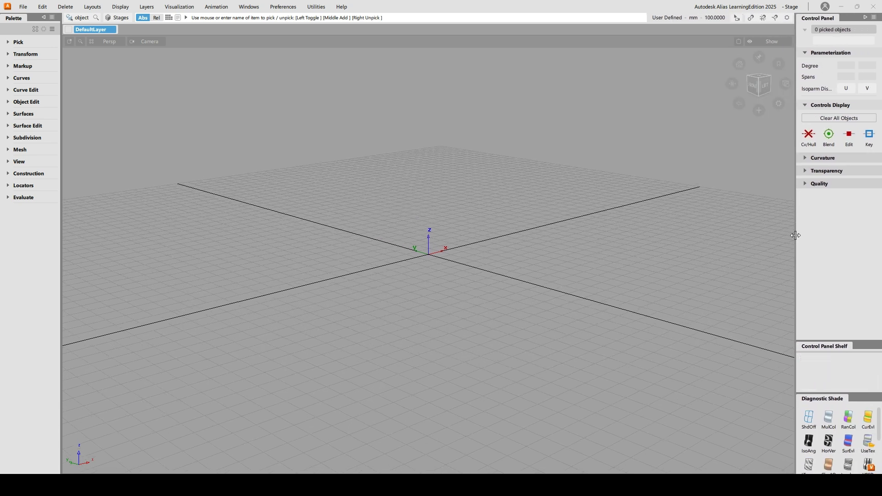
# Step: Browse the Diagnostic Shade modes, and expand the Control Panel's Curvature and Transparency sections to examine their settings
pyautogui.scroll(-2, 832, 425)
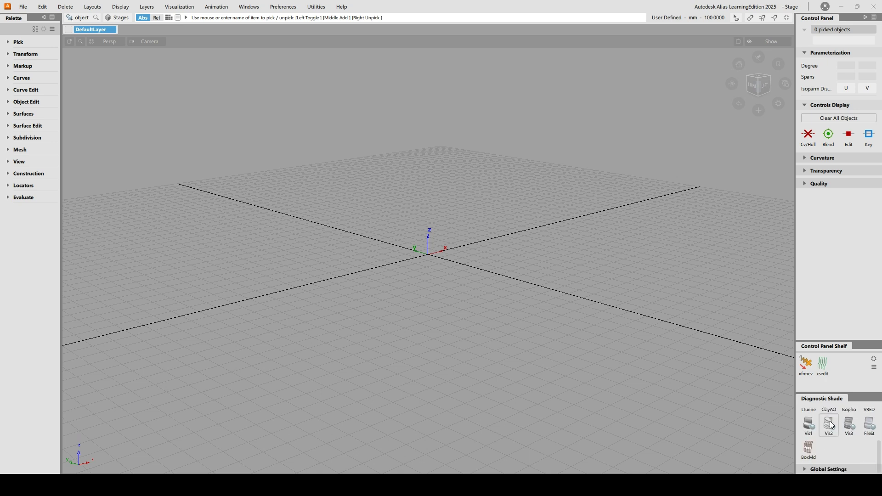
pyautogui.scroll(2, 833, 425)
pyautogui.scroll(-2, 829, 421)
pyautogui.click(808, 158)
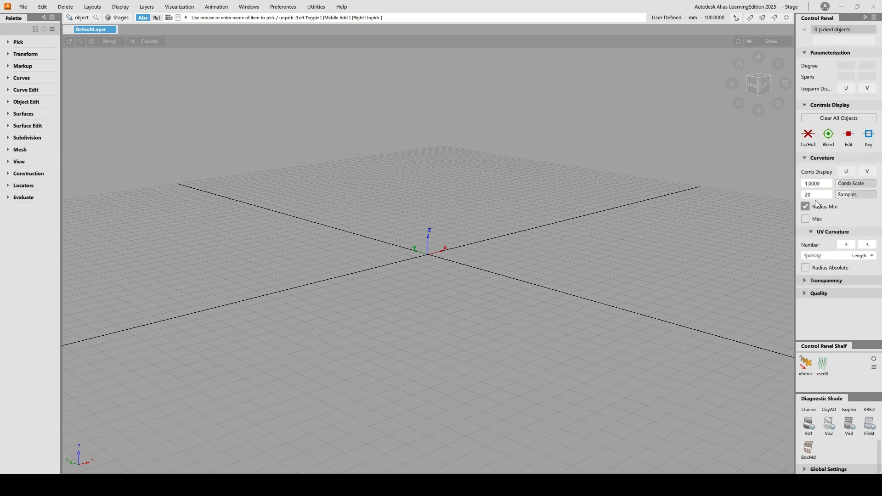
pyautogui.click(805, 281)
pyautogui.scroll(-2, 827, 263)
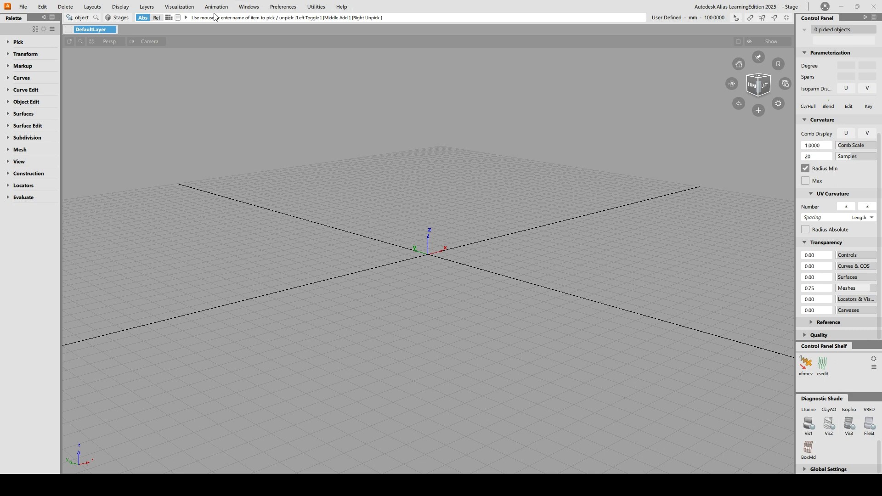
# Step: Show the Default Shelf, move it up from the lower edge of the workspace, and close it
pyautogui.click(255, 8)
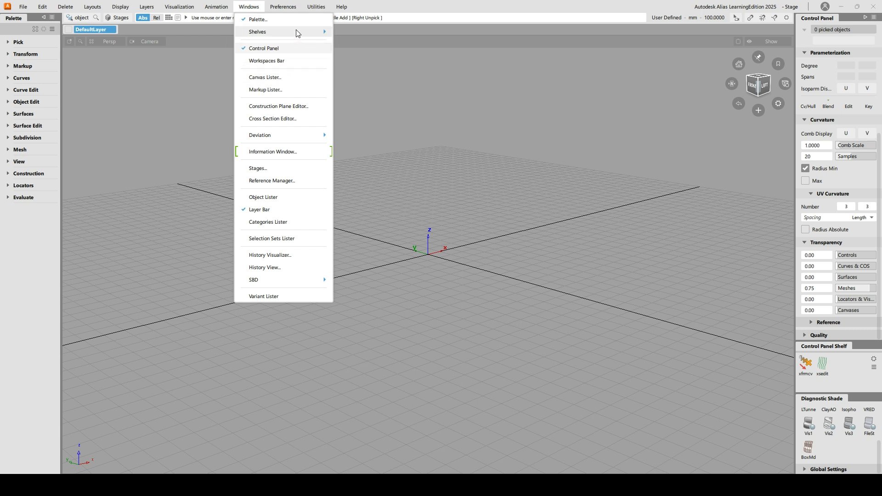
pyautogui.moveTo(296, 36)
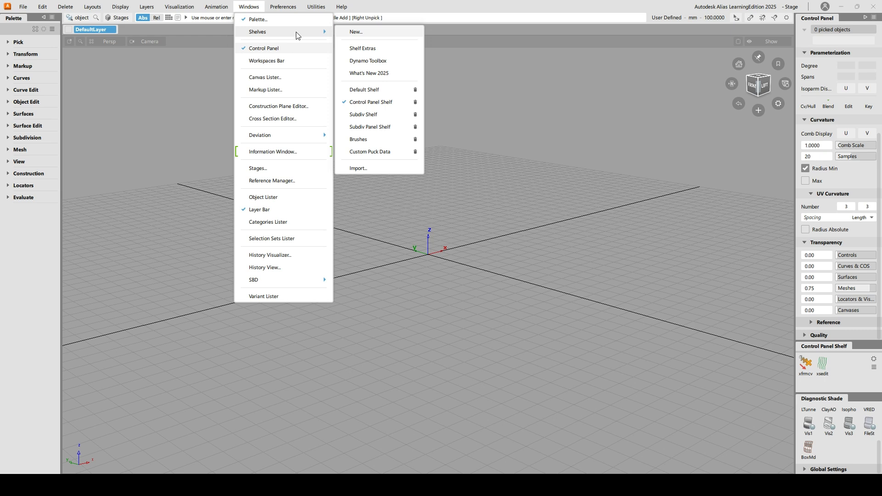
pyautogui.click(381, 91)
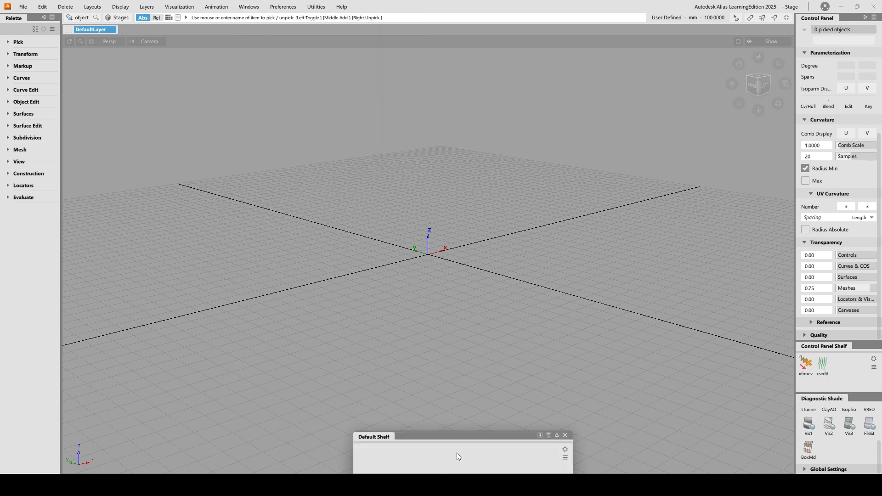
pyautogui.moveTo(461, 442); pyautogui.dragTo(451, 399)
pyautogui.moveTo(444, 392); pyautogui.dragTo(446, 393)
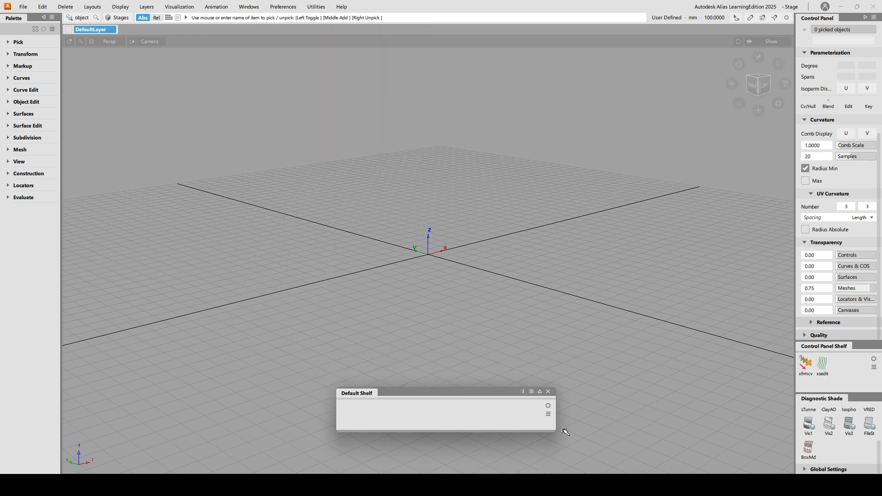
pyautogui.click(549, 393)
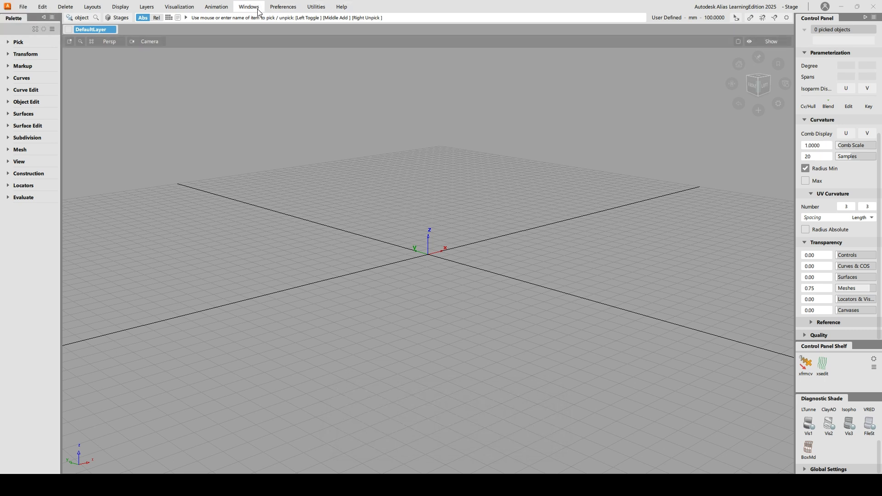
# Step: Review the available shelves, show the Default Shelf and place it at the lower edge of the workspace
pyautogui.click(290, 8)
pyautogui.moveTo(248, 7)
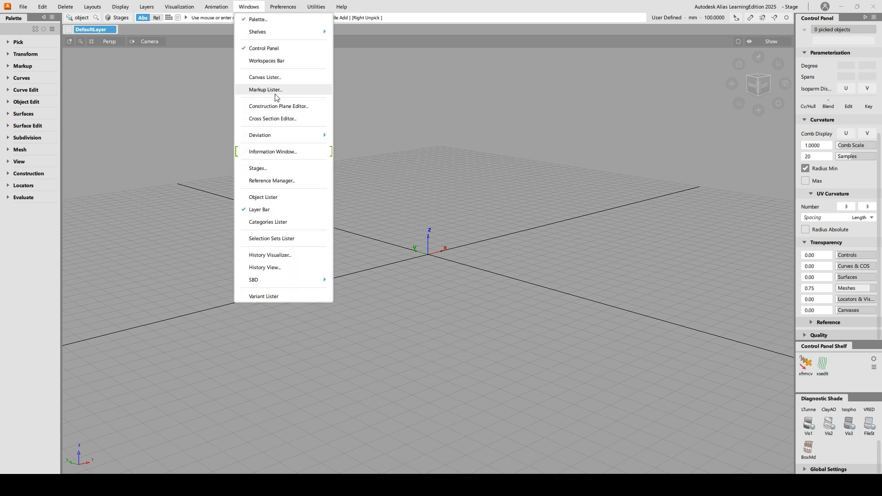
pyautogui.moveTo(276, 37)
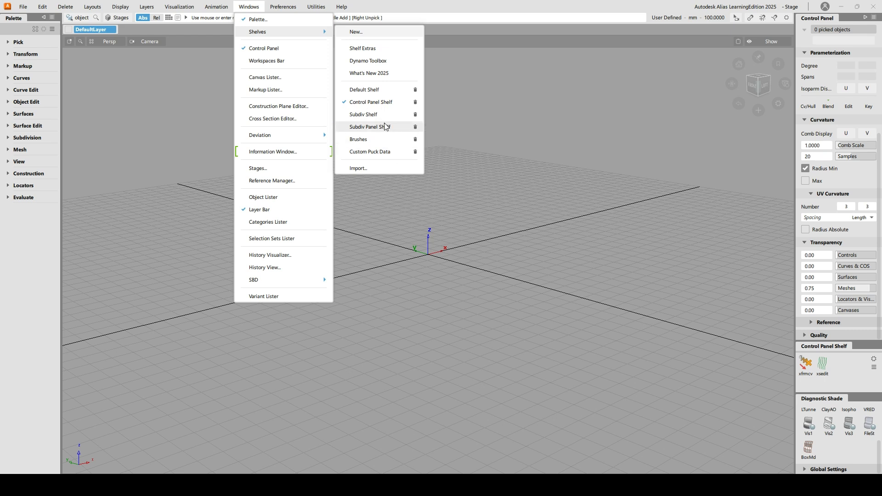
pyautogui.click(375, 90)
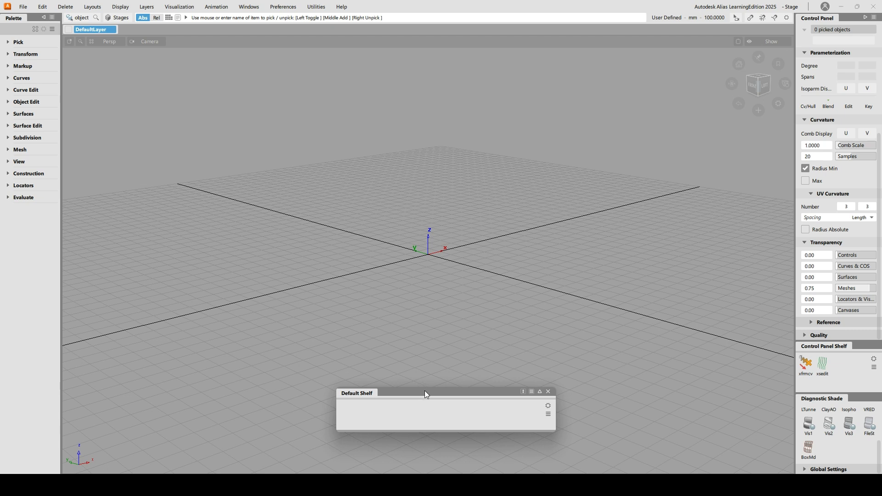
pyautogui.moveTo(424, 390); pyautogui.dragTo(426, 437)
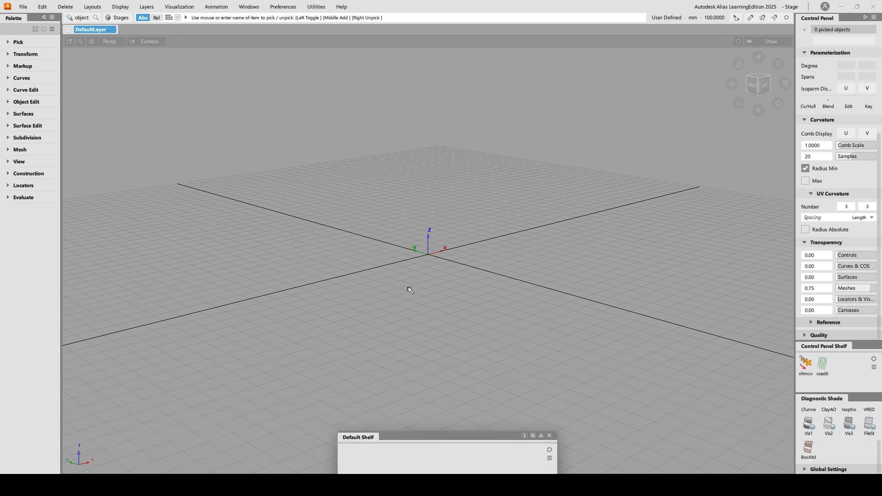
# Step: Examine the preference options including the user profile commands, as well as the available utilities and help resources
pyautogui.click(291, 10)
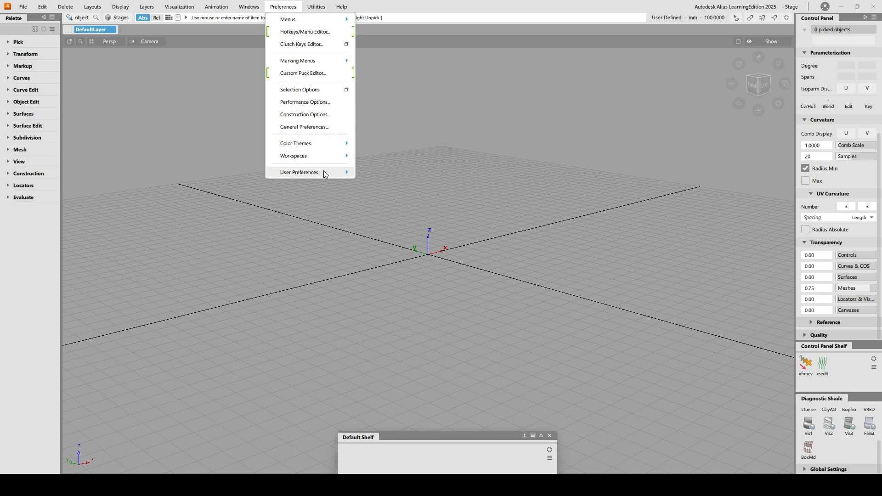
pyautogui.moveTo(323, 172)
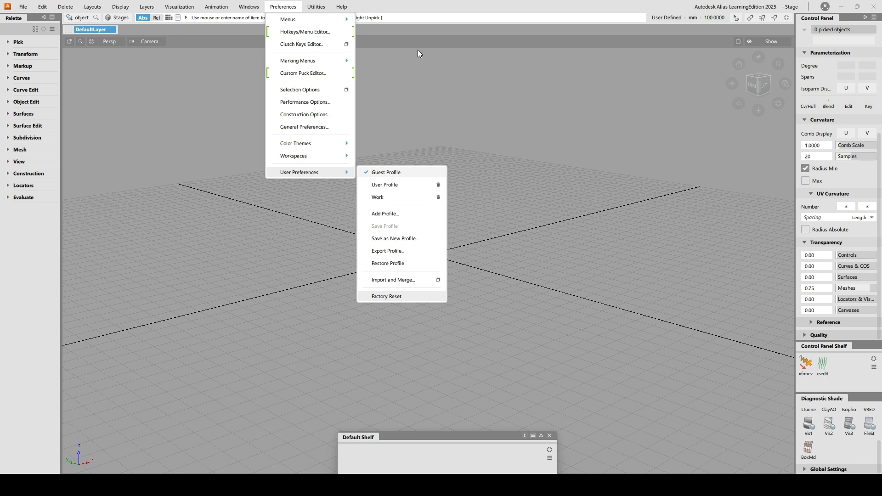
pyautogui.click(360, 6)
pyautogui.click(316, 6)
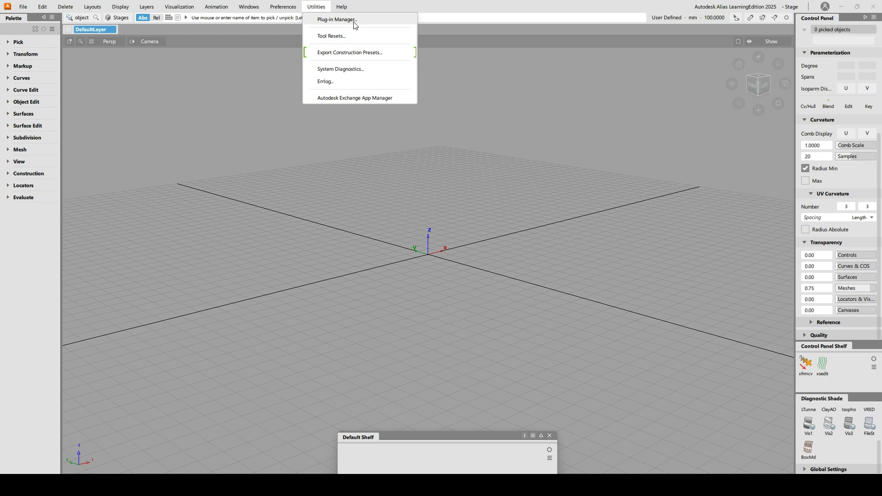
pyautogui.moveTo(345, 6)
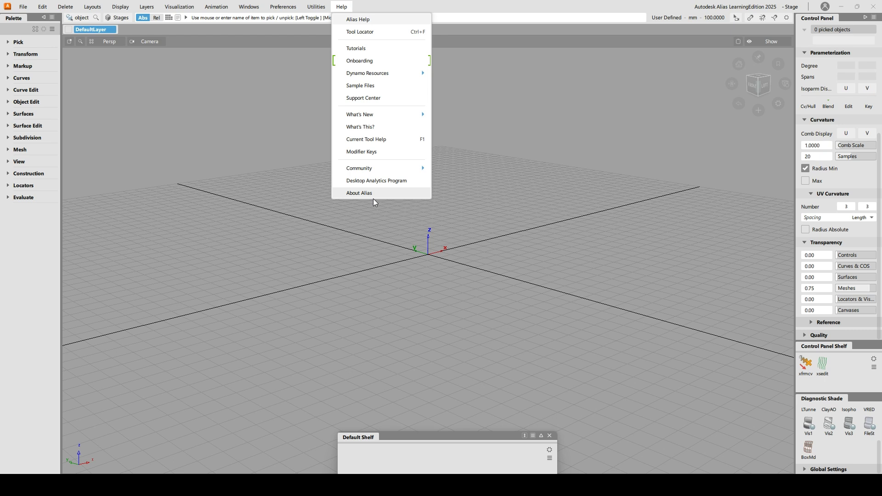
pyautogui.click(439, 192)
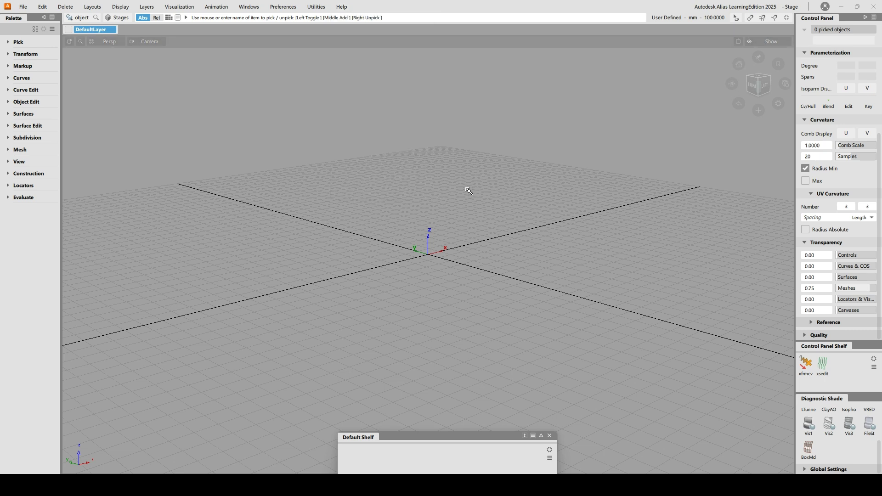